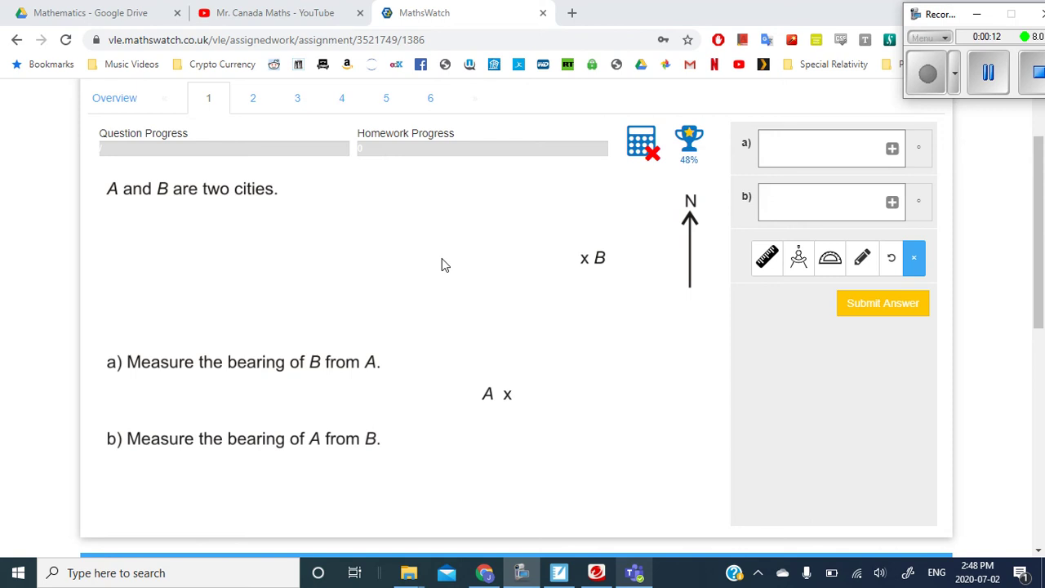
# - Place a ruler below the opening sentence, zero it, and draw a 1.5cm red line along its edge
pyautogui.click(766, 261)
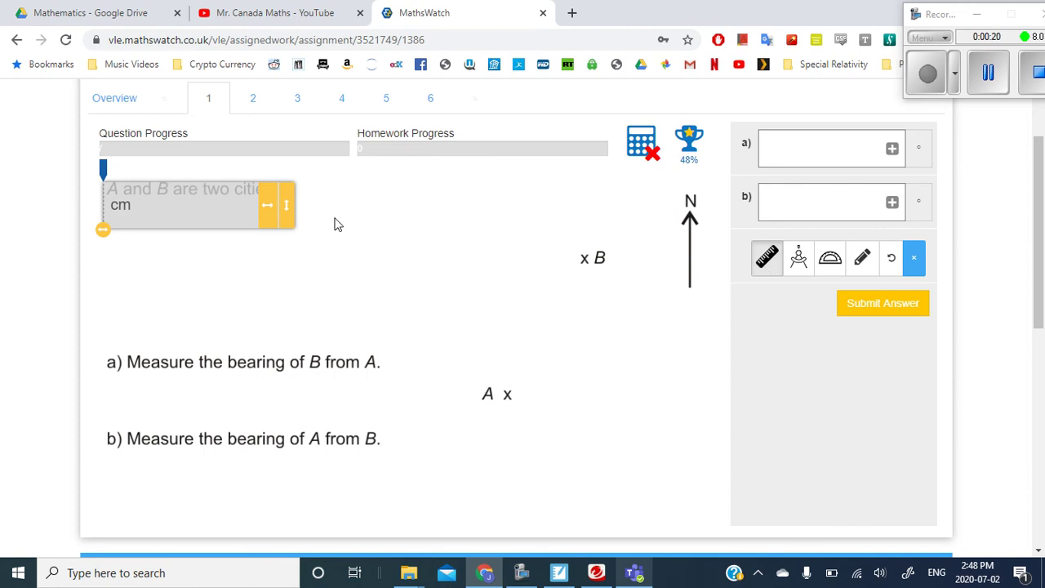
pyautogui.moveTo(229, 213); pyautogui.dragTo(301, 262)
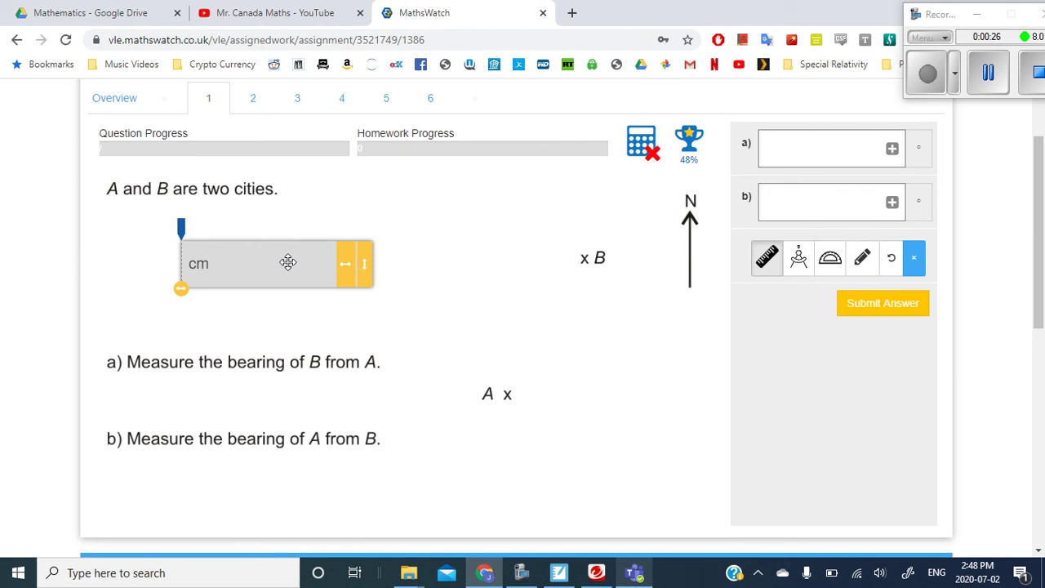
pyautogui.moveTo(279, 264); pyautogui.dragTo(331, 275)
pyautogui.click(229, 301)
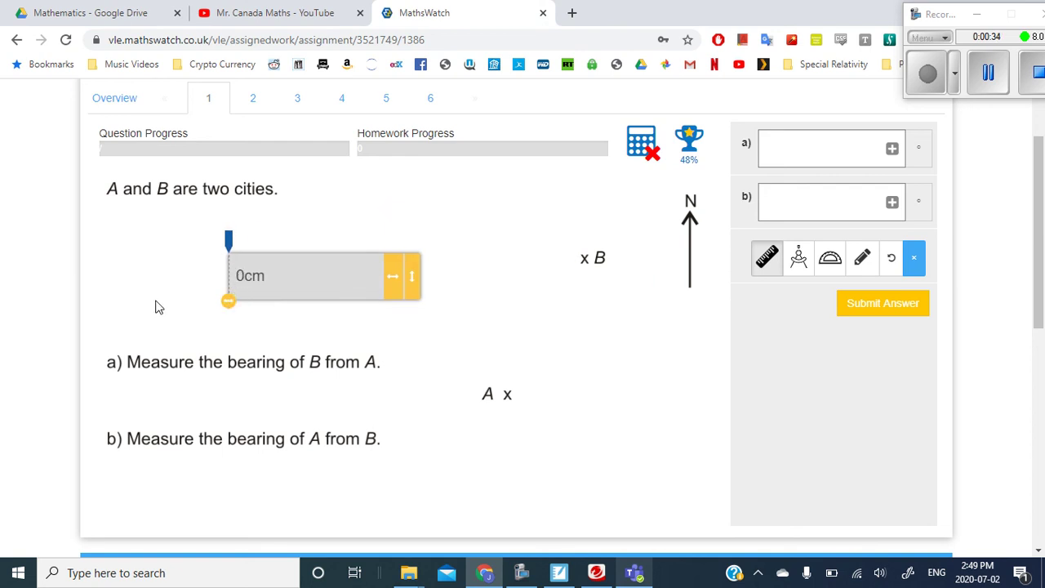
pyautogui.moveTo(159, 307); pyautogui.dragTo(359, 331)
pyautogui.moveTo(231, 247); pyautogui.dragTo(360, 314)
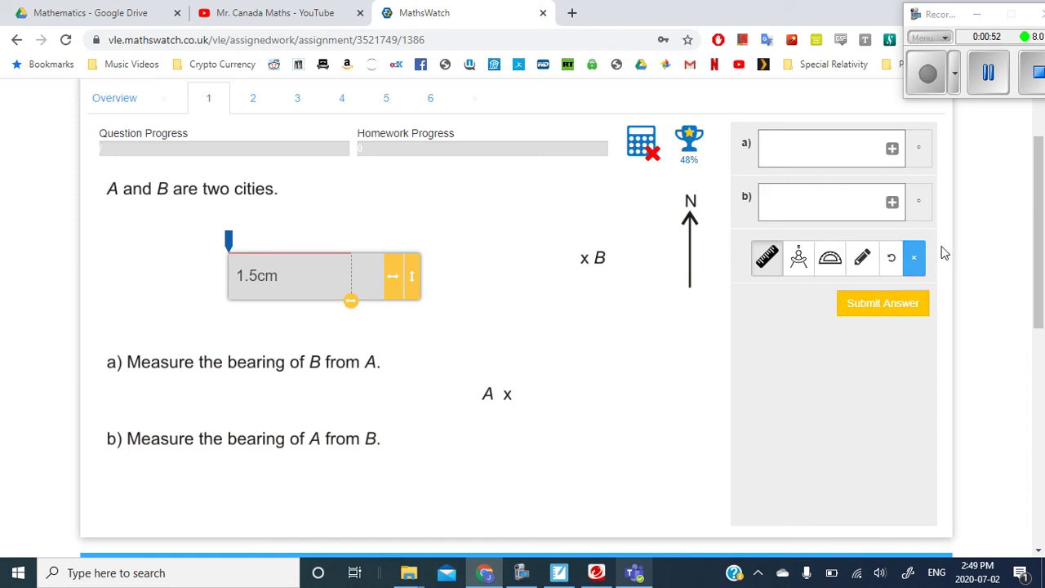
# - Undo the first red line and move the ruler lower, lengthening it to reach the north arrow
pyautogui.click(899, 268)
pyautogui.moveTo(288, 295); pyautogui.dragTo(286, 334)
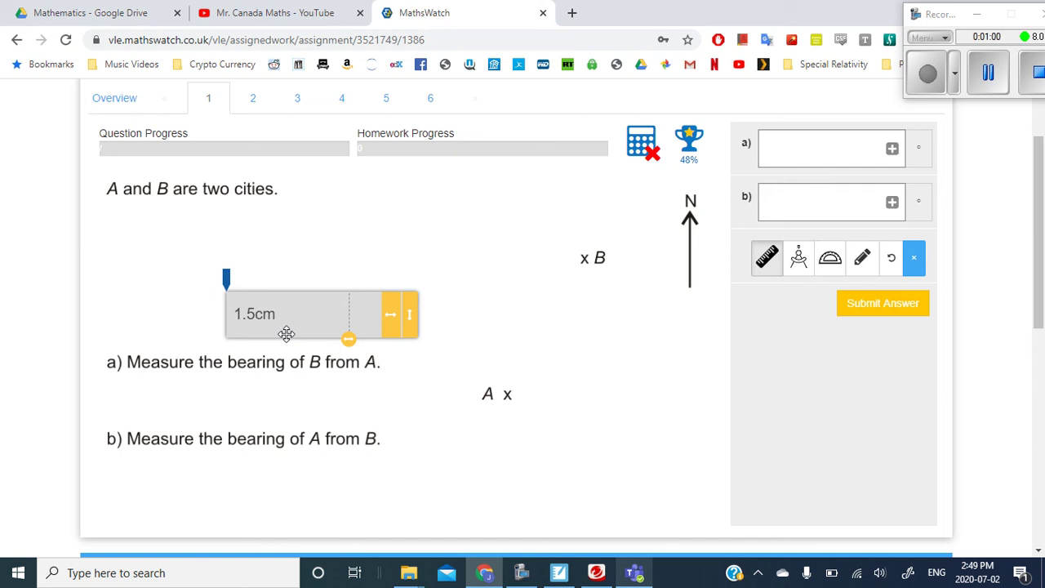
pyautogui.moveTo(390, 321); pyautogui.dragTo(618, 361)
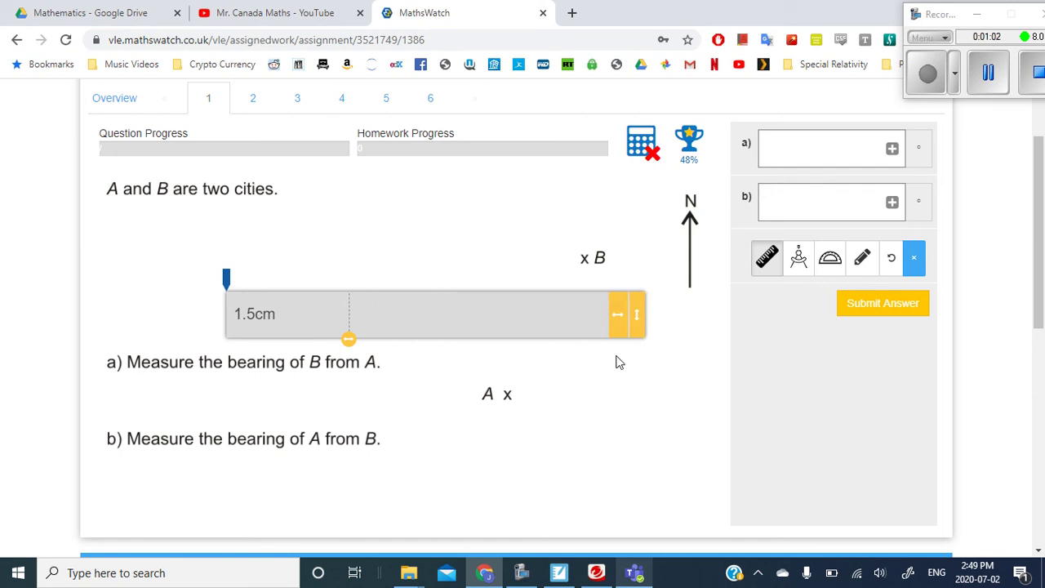
pyautogui.moveTo(618, 314); pyautogui.dragTo(671, 314)
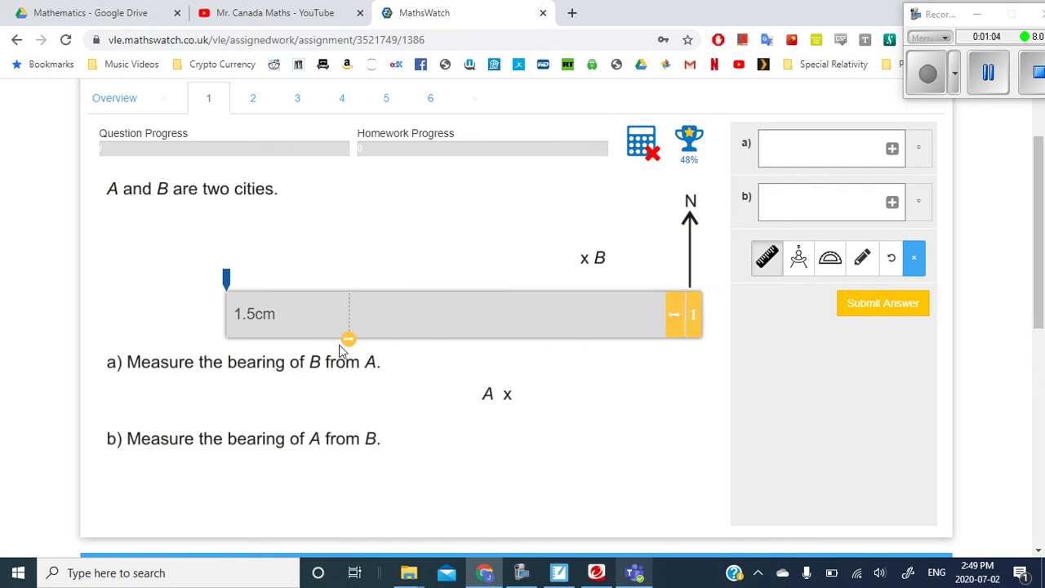
# - Reset the ruler to 0cm and draw a new red line along its edge
pyautogui.moveTo(347, 343); pyautogui.dragTo(191, 327)
pyautogui.moveTo(228, 287)
pyautogui.mouseDown()
pyautogui.moveTo(492, 334)
pyautogui.moveTo(630, 403)
pyautogui.mouseUp()
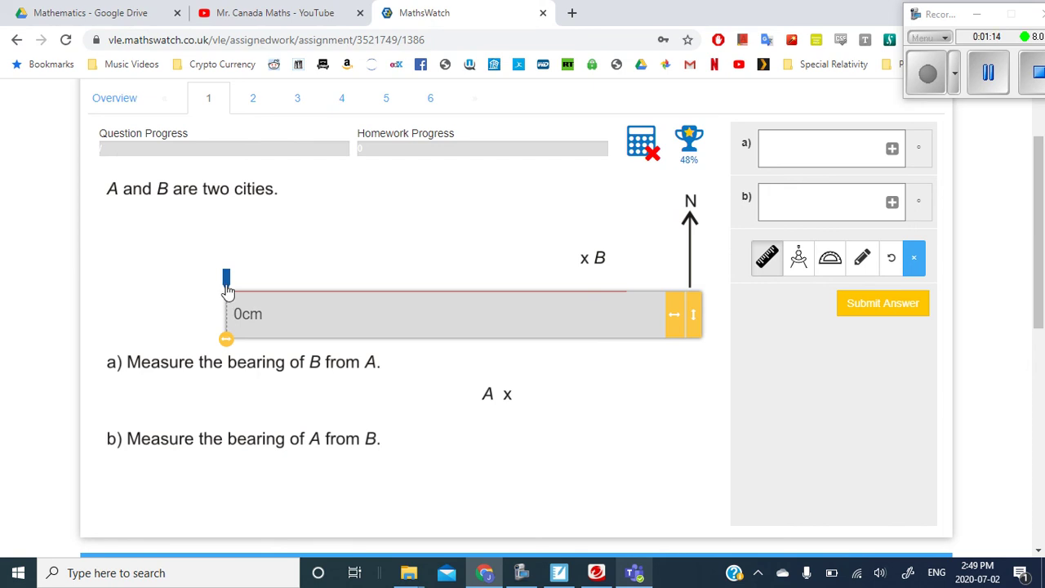
pyautogui.moveTo(226, 282)
pyautogui.mouseDown()
pyautogui.moveTo(504, 493)
pyautogui.moveTo(399, 503)
pyautogui.moveTo(608, 511)
pyautogui.moveTo(261, 518)
pyautogui.moveTo(765, 512)
pyautogui.mouseUp()
pyautogui.moveTo(433, 393)
pyautogui.mouseDown()
pyautogui.moveTo(782, 529)
pyautogui.moveTo(873, 529)
pyautogui.moveTo(647, 530)
pyautogui.moveTo(825, 529)
pyautogui.moveTo(699, 539)
pyautogui.moveTo(854, 543)
pyautogui.moveTo(591, 551)
pyautogui.moveTo(805, 581)
pyautogui.moveTo(571, 553)
pyautogui.moveTo(14, 576)
pyautogui.mouseUp()
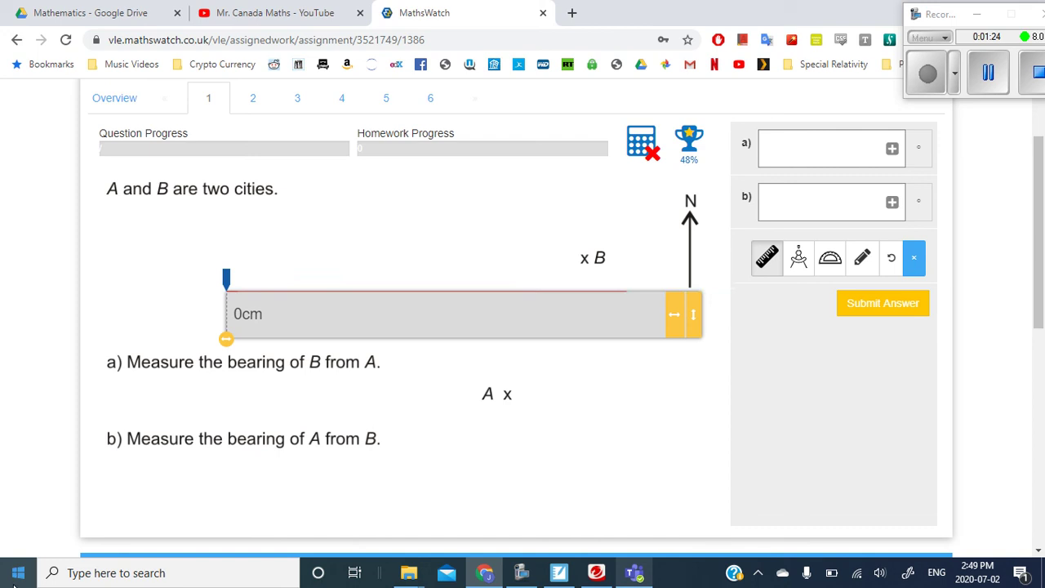
# - Remove the red line, then rotate and shorten the ruler to point up toward B
pyautogui.click(893, 260)
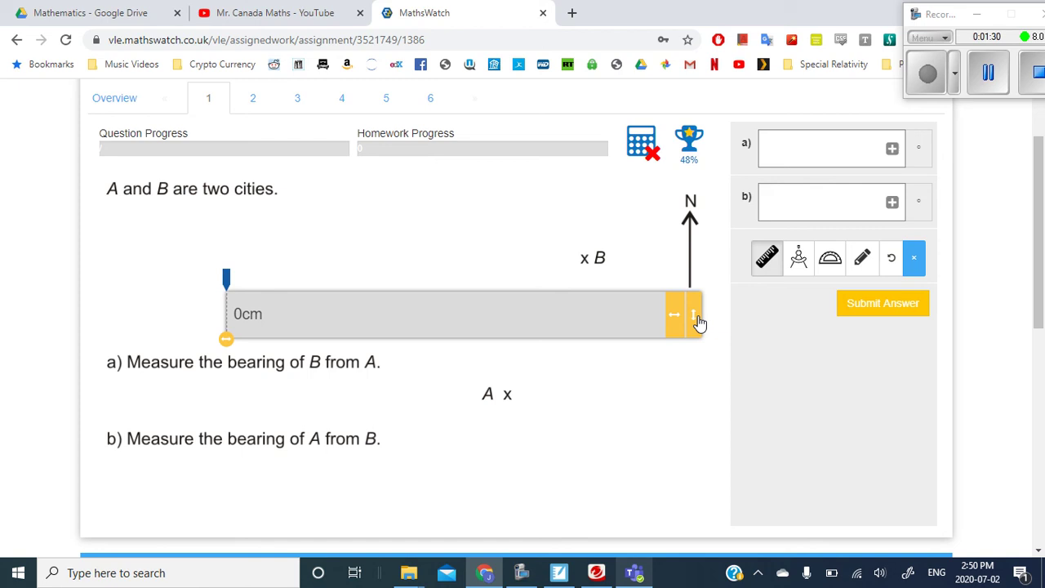
pyautogui.moveTo(698, 322); pyautogui.dragTo(623, 217)
pyautogui.moveTo(329, 273); pyautogui.dragTo(514, 405)
pyautogui.moveTo(877, 357); pyautogui.dragTo(580, 110)
pyautogui.moveTo(532, 210); pyautogui.dragTo(610, 336)
pyautogui.moveTo(710, 153); pyautogui.dragTo(625, 345)
# - Set the ruler's 0cm end on city A and turn it to line up with B
pyautogui.moveTo(550, 406); pyautogui.dragTo(562, 424)
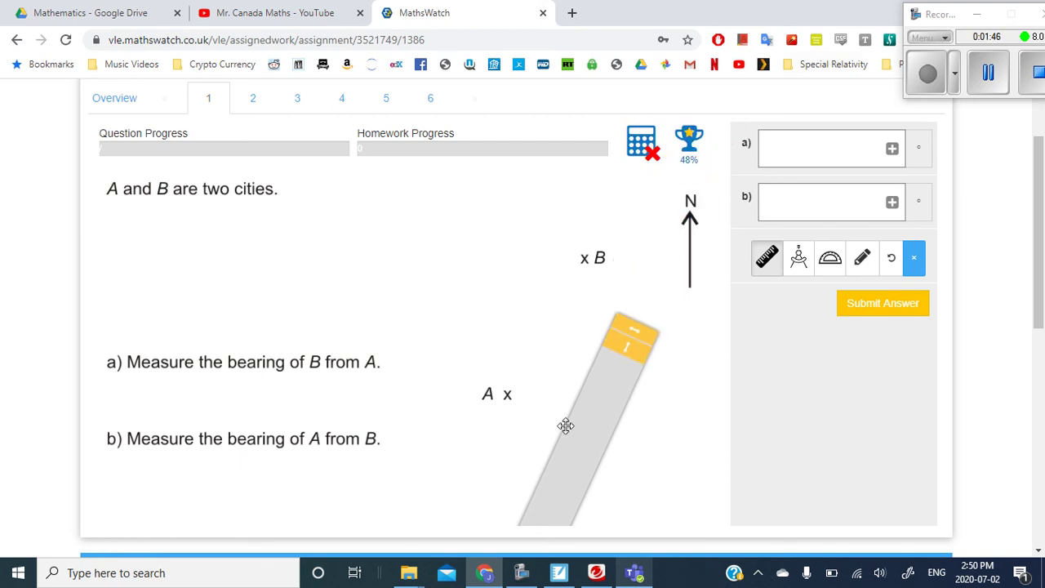
pyautogui.moveTo(542, 483); pyautogui.dragTo(567, 352)
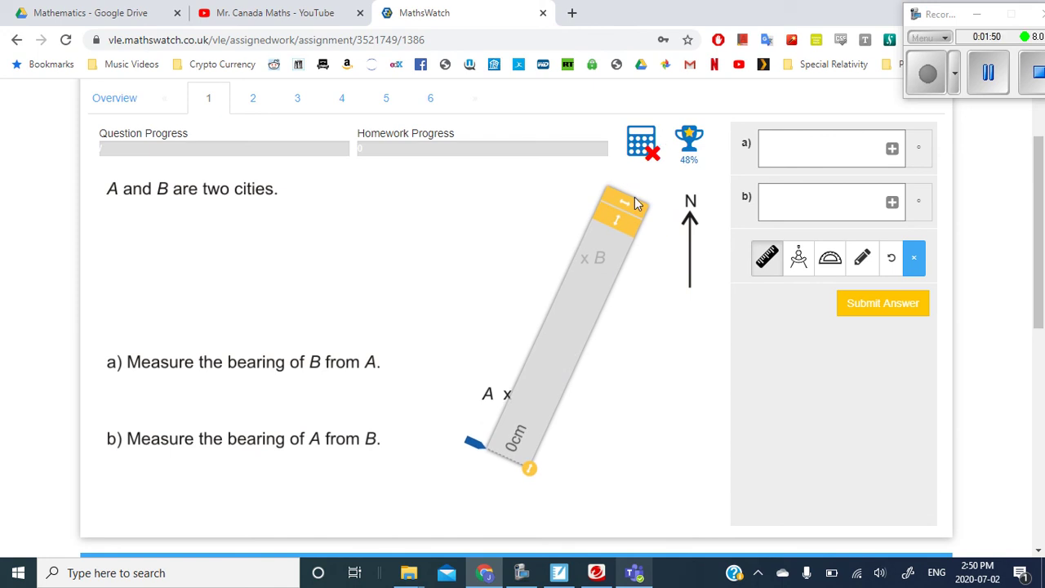
pyautogui.moveTo(633, 211); pyautogui.dragTo(660, 234)
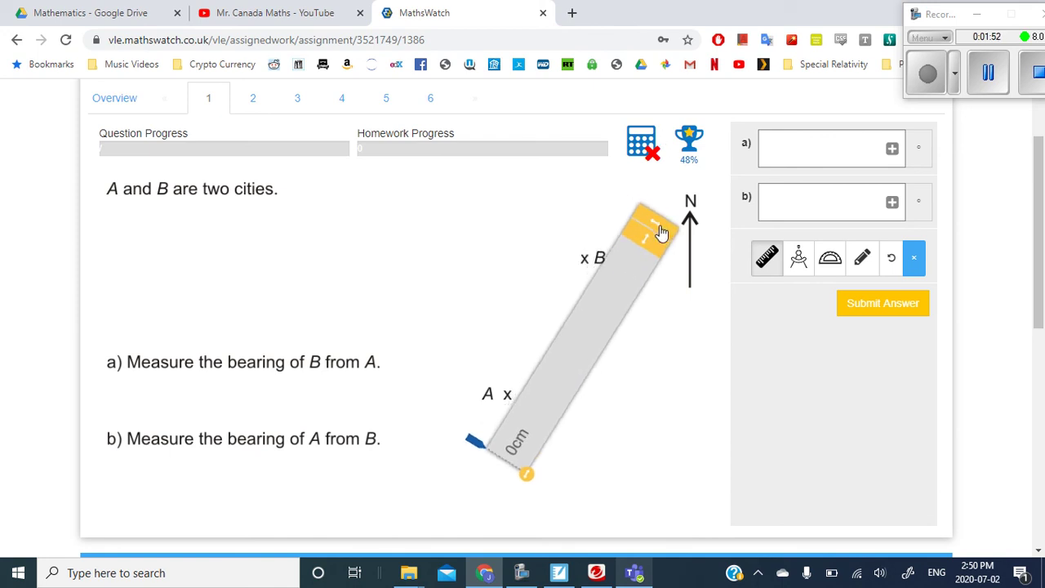
pyautogui.moveTo(631, 294); pyautogui.dragTo(614, 292)
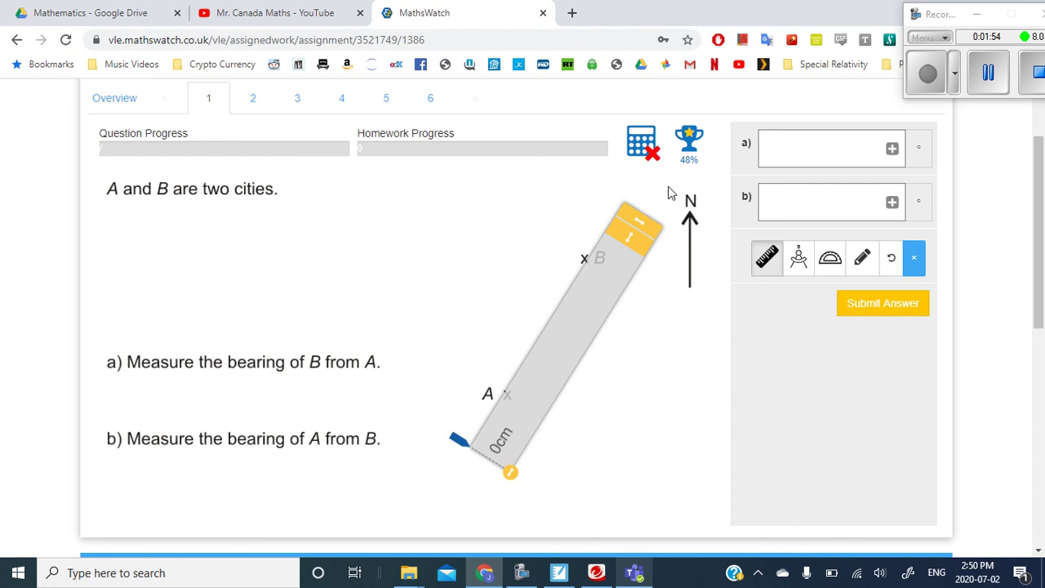
pyautogui.moveTo(639, 220); pyautogui.dragTo(612, 223)
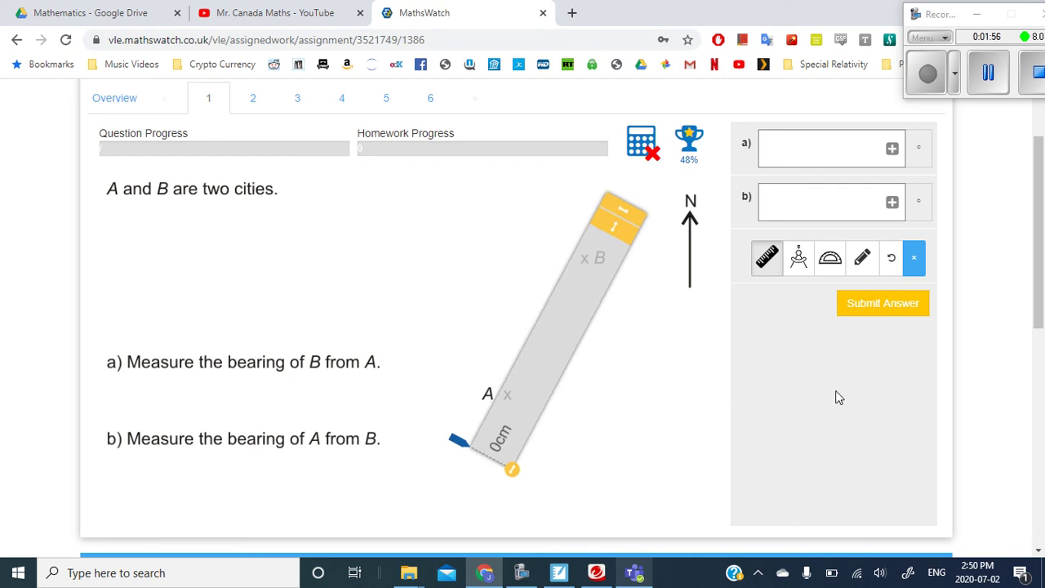
# - Swap the ruler for a compass centred on A and draw red arcs, one through B
pyautogui.click(768, 260)
pyautogui.click(796, 274)
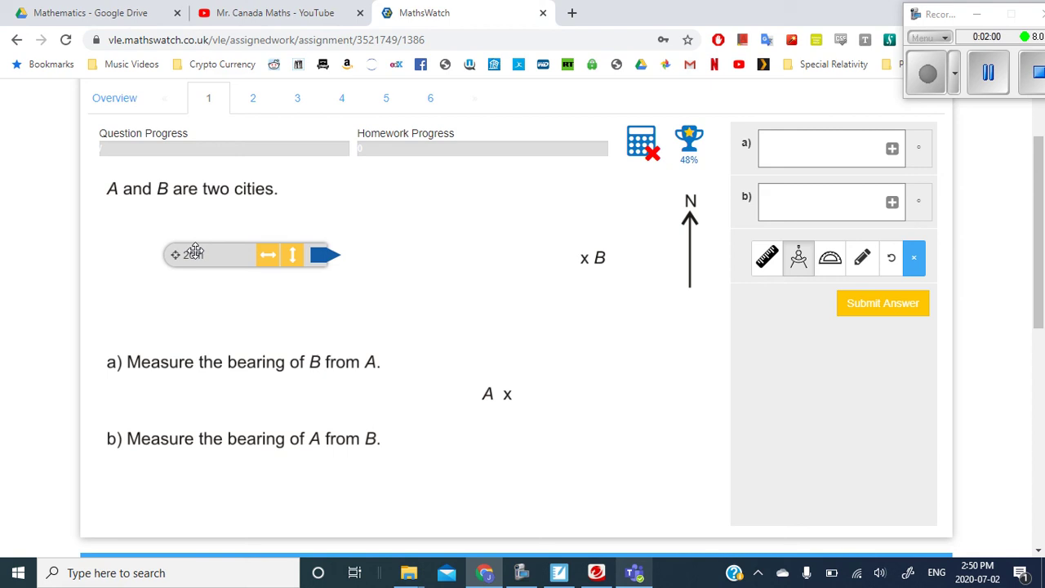
pyautogui.moveTo(228, 258); pyautogui.dragTo(527, 400)
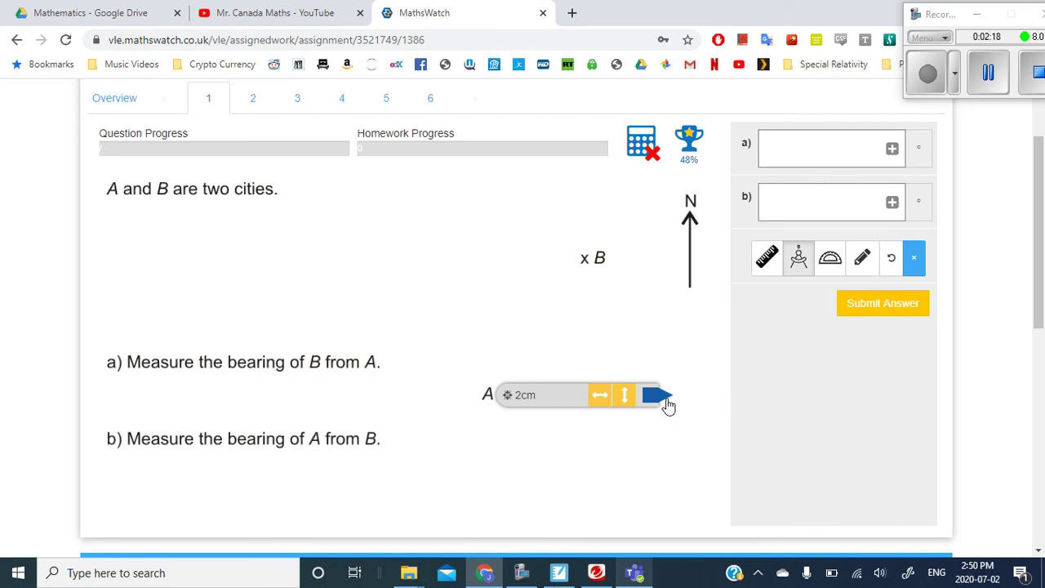
pyautogui.moveTo(668, 406)
pyautogui.mouseDown()
pyautogui.moveTo(681, 490)
pyautogui.moveTo(672, 276)
pyautogui.moveTo(690, 509)
pyautogui.moveTo(627, 300)
pyautogui.moveTo(499, 231)
pyautogui.moveTo(480, 238)
pyautogui.moveTo(686, 466)
pyautogui.moveTo(614, 307)
pyautogui.moveTo(602, 327)
pyautogui.moveTo(621, 385)
pyautogui.moveTo(632, 324)
pyautogui.moveTo(431, 384)
pyautogui.moveTo(715, 495)
pyautogui.moveTo(504, 392)
pyautogui.moveTo(571, 350)
pyautogui.moveTo(605, 418)
pyautogui.mouseUp()
pyautogui.moveTo(580, 338)
pyautogui.mouseDown()
pyautogui.moveTo(489, 390)
pyautogui.moveTo(574, 434)
pyautogui.moveTo(351, 386)
pyautogui.moveTo(585, 481)
pyautogui.moveTo(646, 487)
pyautogui.moveTo(618, 476)
pyautogui.moveTo(669, 493)
pyautogui.moveTo(666, 503)
pyautogui.mouseUp()
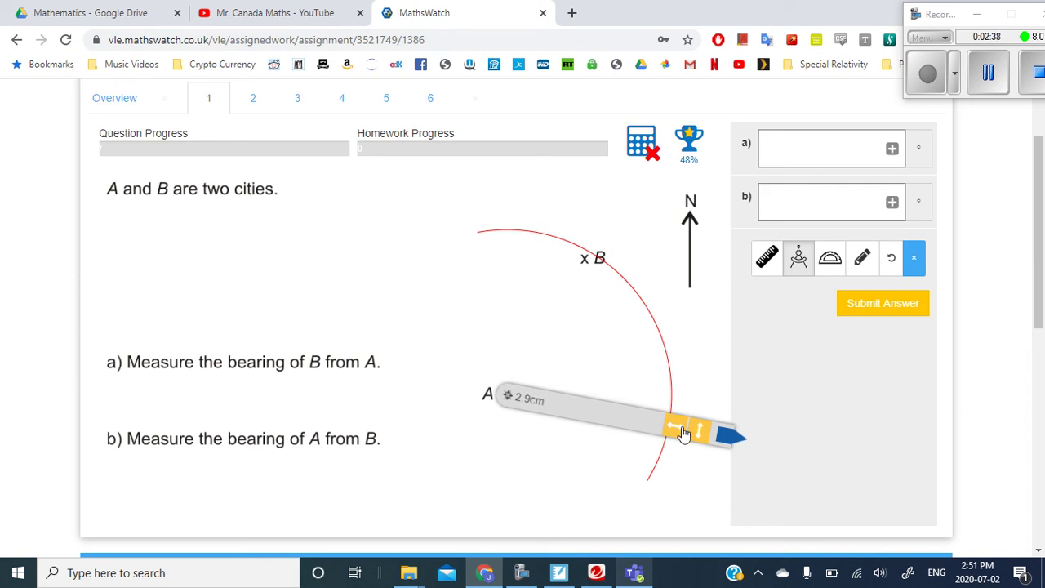
pyautogui.moveTo(735, 438); pyautogui.dragTo(593, 176)
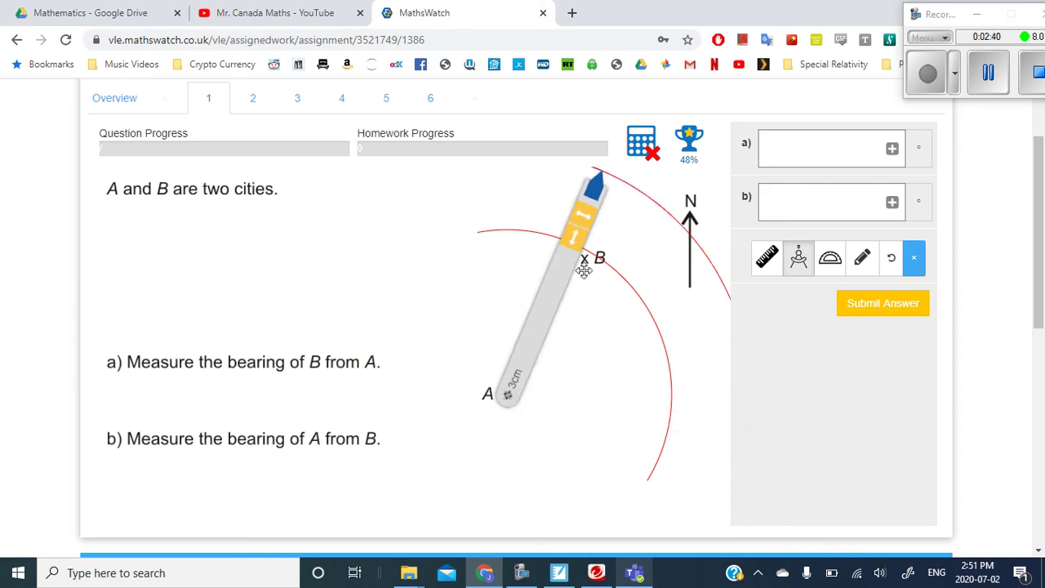
pyautogui.moveTo(583, 271)
pyautogui.mouseDown()
pyautogui.moveTo(729, 467)
pyautogui.moveTo(690, 470)
pyautogui.moveTo(682, 338)
pyautogui.moveTo(477, 232)
pyautogui.moveTo(235, 270)
pyautogui.moveTo(314, 371)
pyautogui.moveTo(330, 322)
pyautogui.moveTo(340, 344)
pyautogui.moveTo(310, 343)
pyautogui.moveTo(303, 329)
pyautogui.mouseUp()
# - Dismiss the two stray browser context menus
pyautogui.rightClick(340, 344)
pyautogui.click(322, 333)
pyautogui.rightClick(303, 328)
pyautogui.click(378, 519)
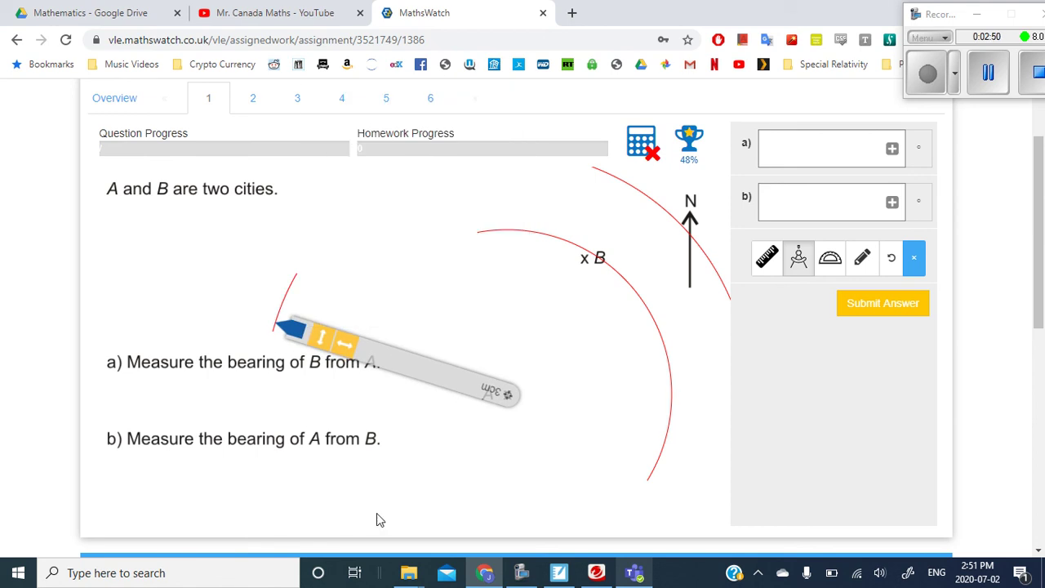
# - Clear the compass arcs and centre a protractor on city A with its arm at 90°
pyautogui.click(798, 257)
pyautogui.click(915, 262)
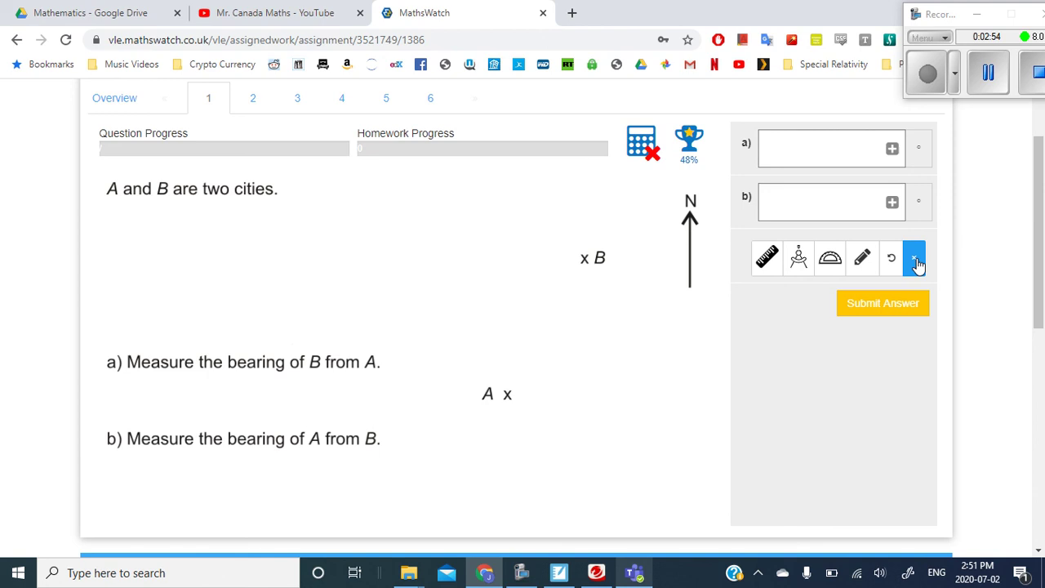
pyautogui.click(829, 265)
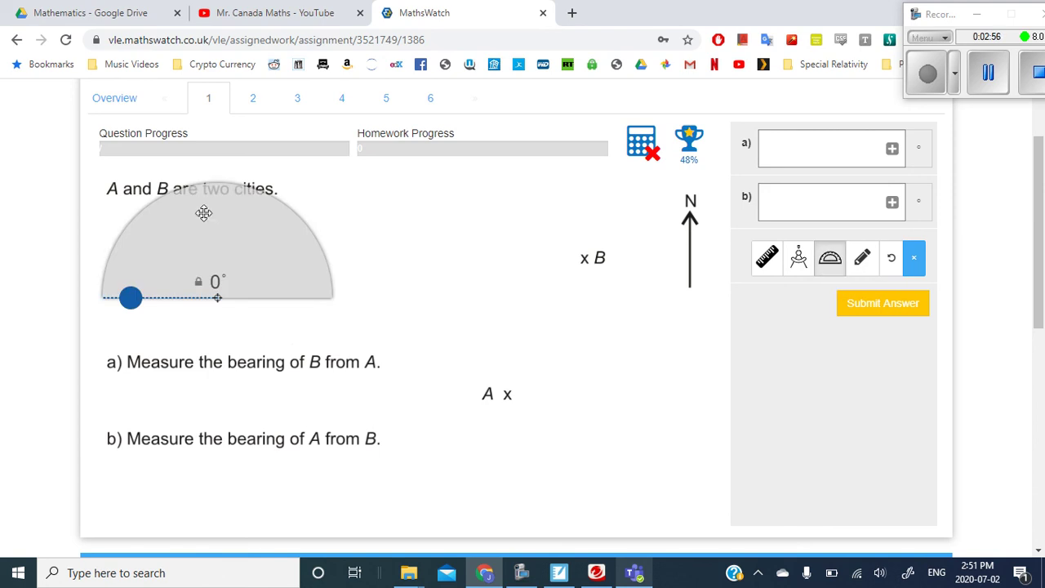
pyautogui.moveTo(205, 214); pyautogui.dragTo(495, 312)
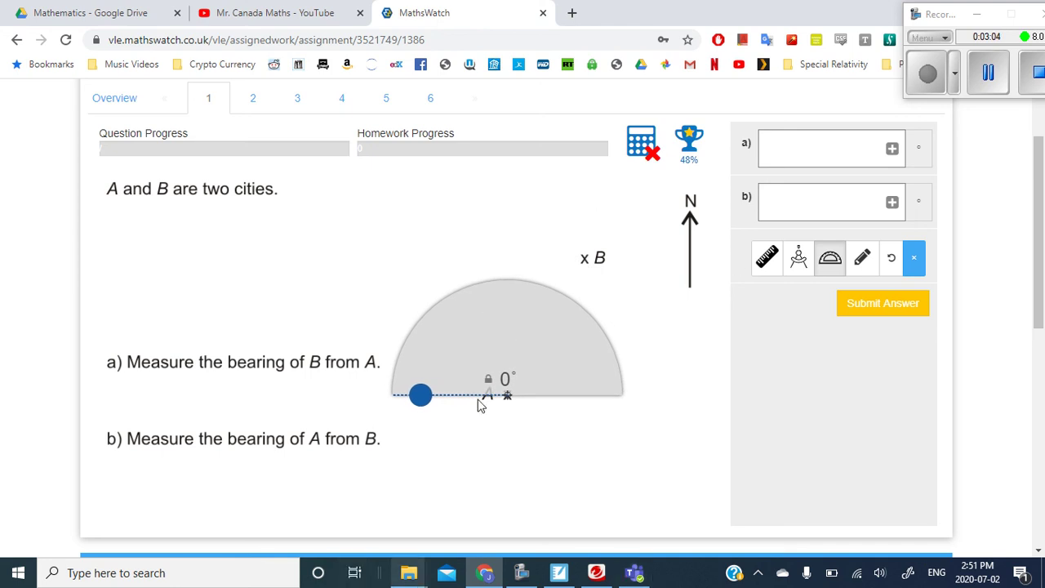
pyautogui.moveTo(421, 398)
pyautogui.mouseDown()
pyautogui.moveTo(422, 379)
pyautogui.moveTo(515, 336)
pyautogui.mouseUp()
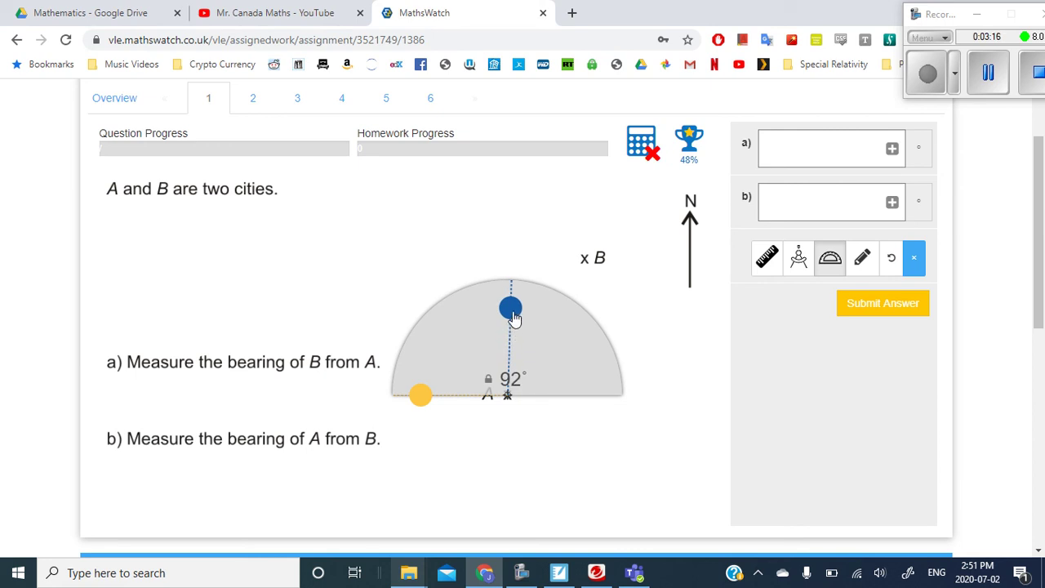
pyautogui.moveTo(513, 318); pyautogui.dragTo(512, 319)
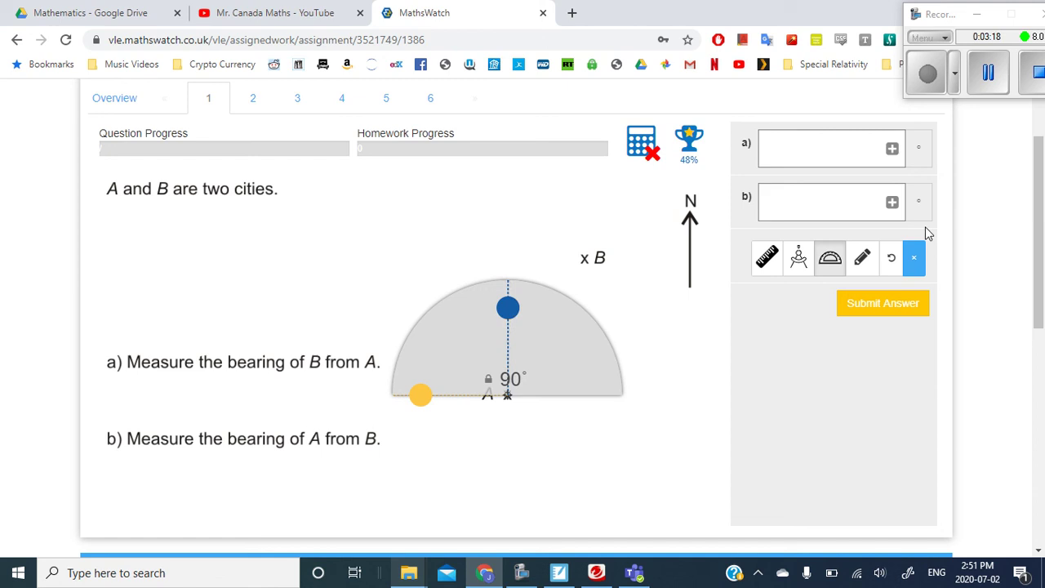
pyautogui.click(862, 260)
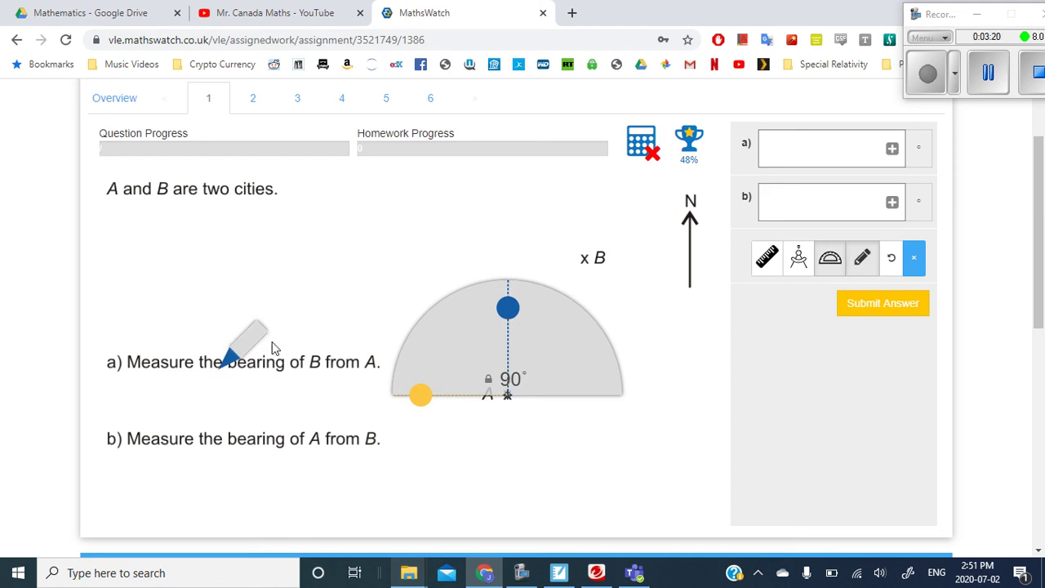
# - Mark north above A, then move the protractor from A onto B, reading 52°
pyautogui.moveTo(249, 339)
pyautogui.mouseDown()
pyautogui.moveTo(560, 223)
pyautogui.moveTo(524, 235)
pyautogui.moveTo(542, 233)
pyautogui.mouseUp()
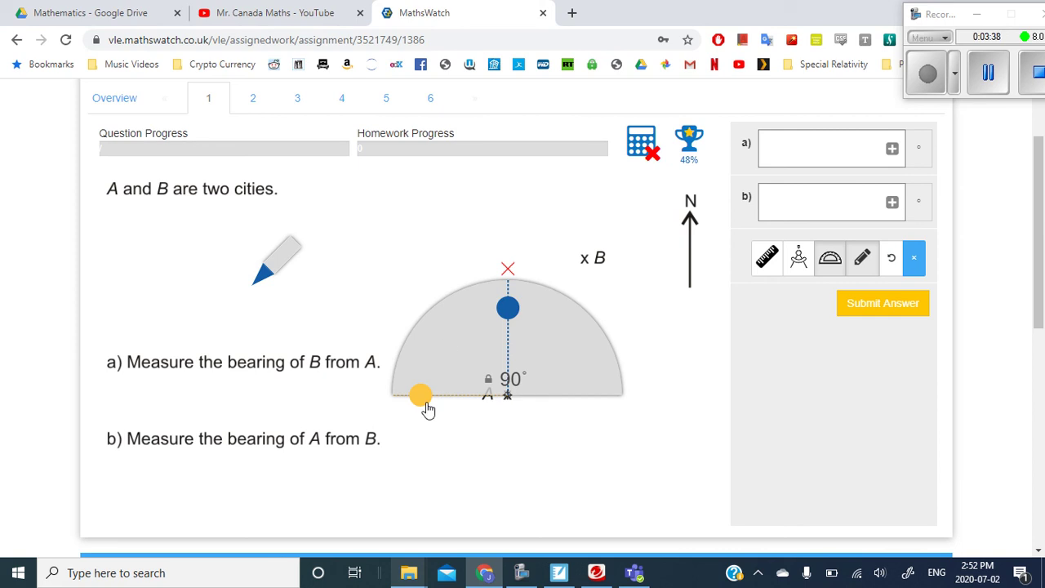
pyautogui.moveTo(428, 408); pyautogui.dragTo(449, 335)
pyautogui.moveTo(564, 354); pyautogui.dragTo(623, 273)
pyautogui.moveTo(608, 310); pyautogui.dragTo(615, 275)
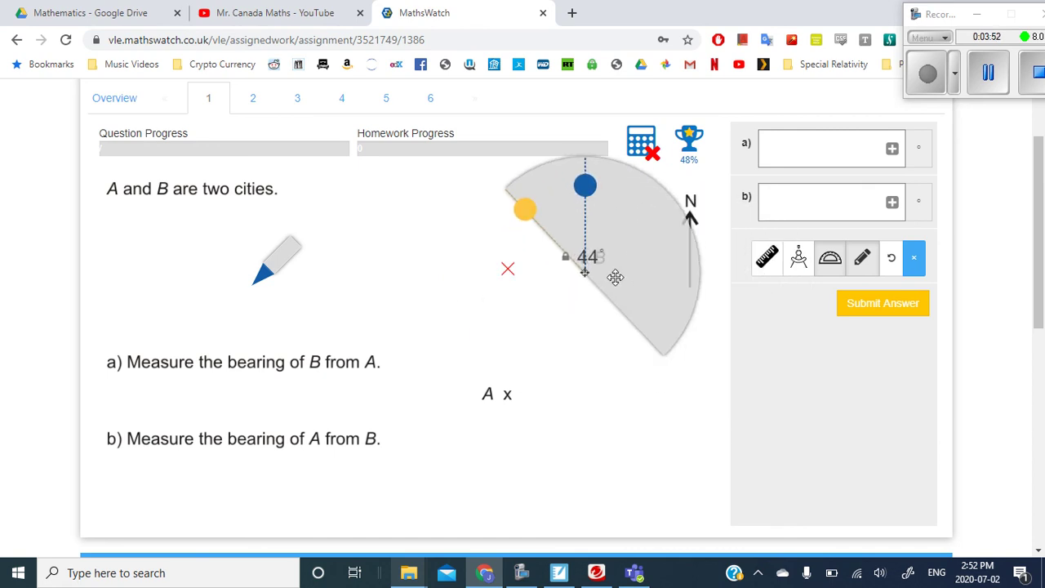
pyautogui.moveTo(591, 190); pyautogui.dragTo(545, 549)
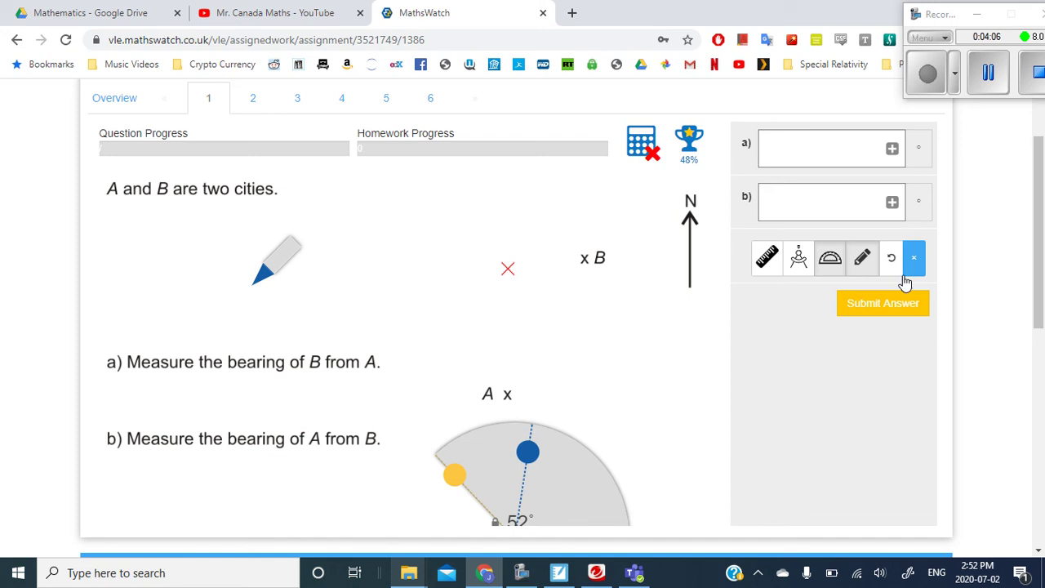
# - Swap to the ruler and draw red lines due north from A and from A through B
pyautogui.click(831, 261)
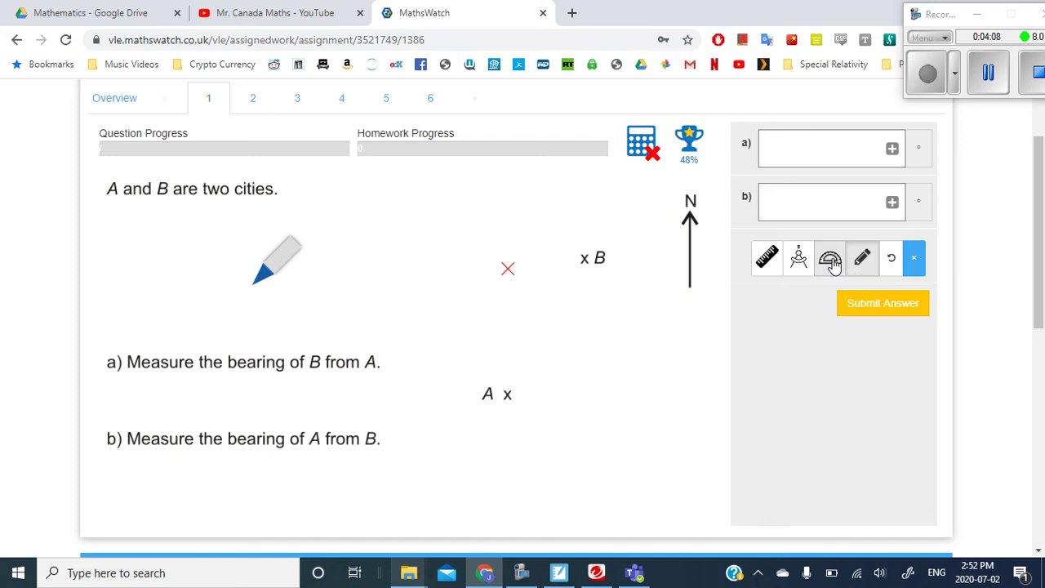
pyautogui.click(768, 255)
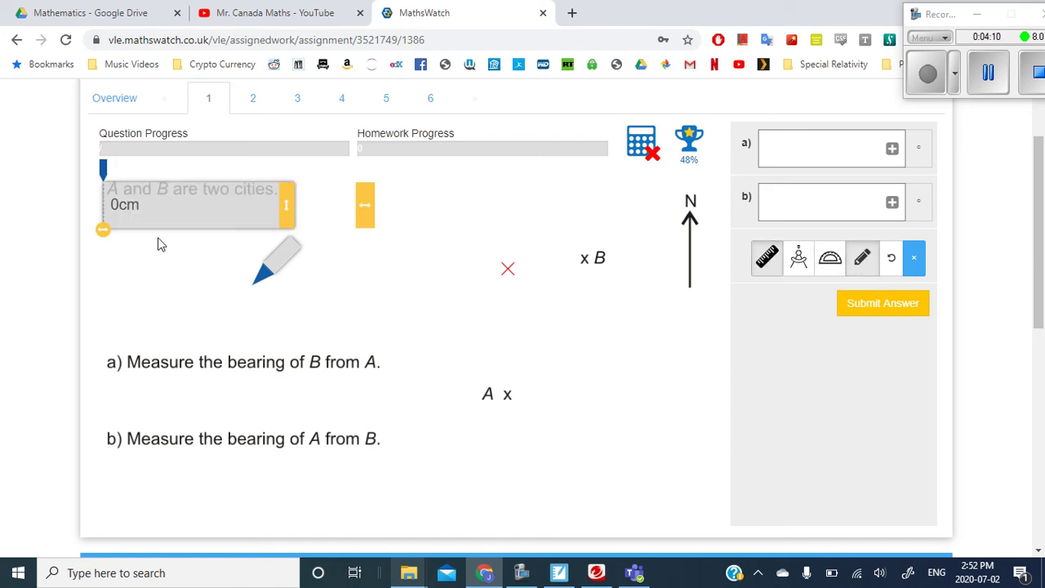
pyautogui.moveTo(174, 217); pyautogui.dragTo(579, 434)
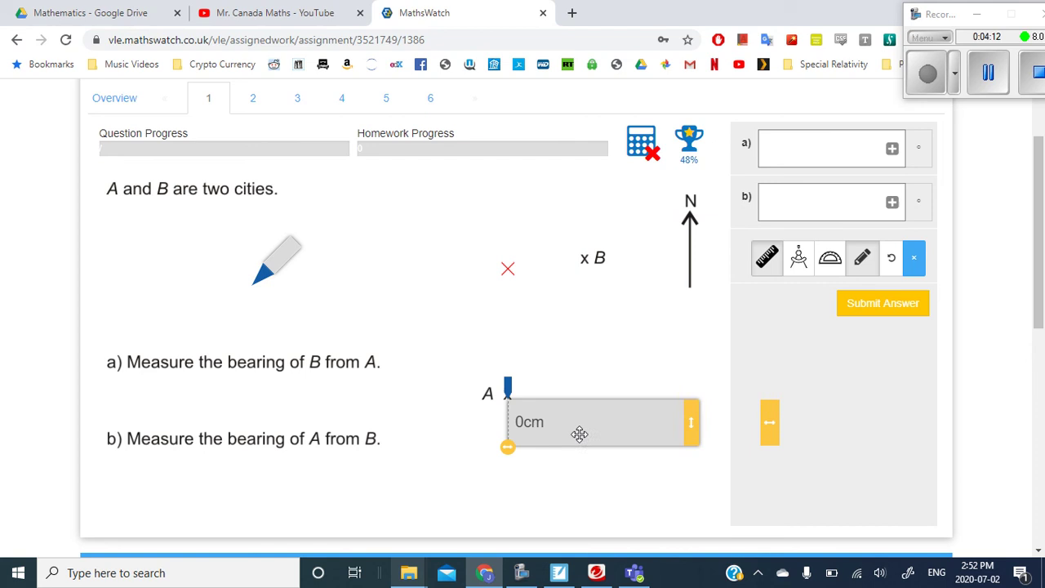
pyautogui.moveTo(779, 430); pyautogui.dragTo(545, 184)
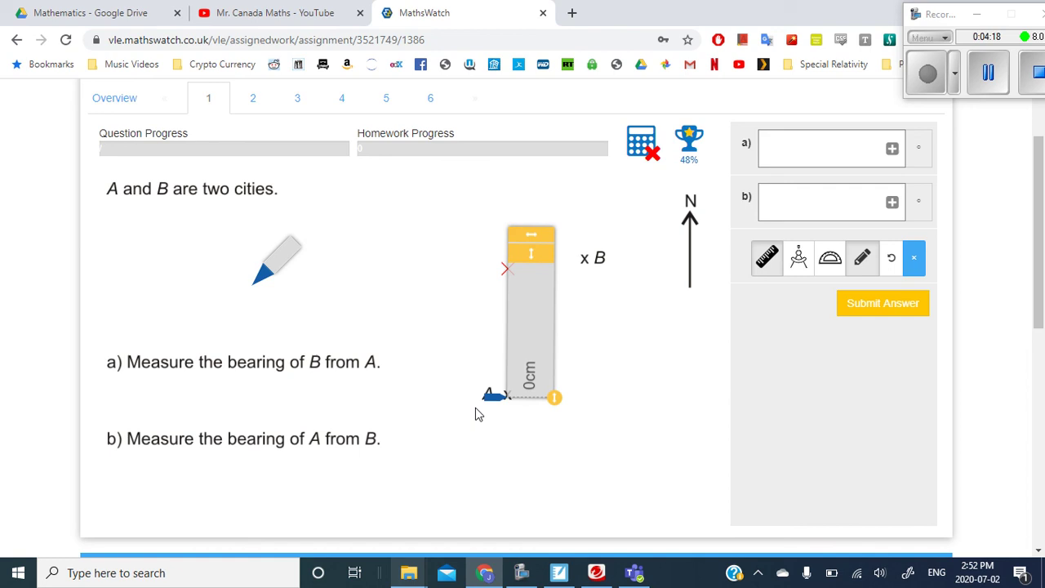
pyautogui.moveTo(487, 403); pyautogui.dragTo(521, 153)
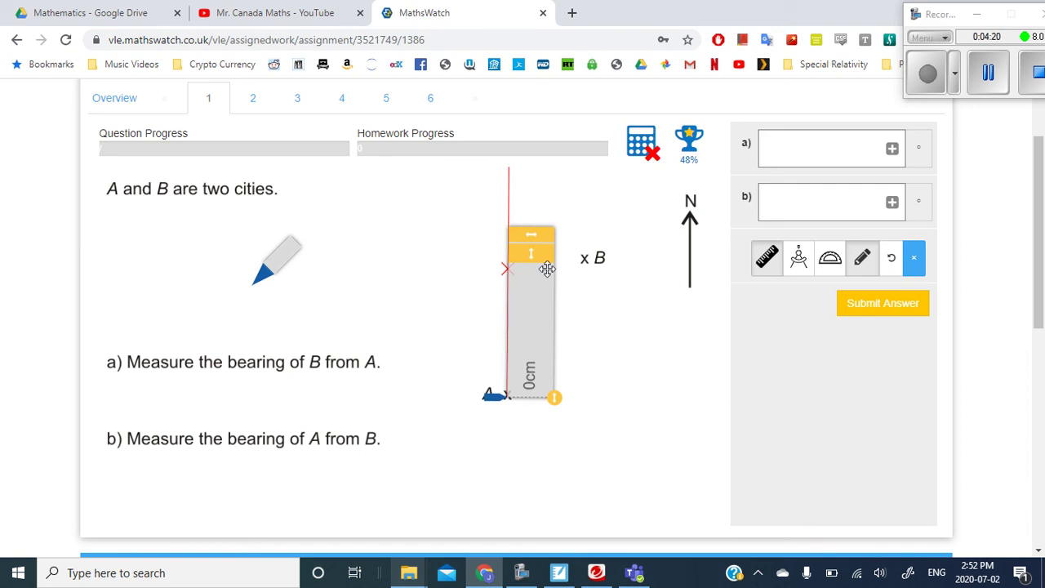
pyautogui.moveTo(544, 317)
pyautogui.mouseDown()
pyautogui.moveTo(577, 318)
pyautogui.moveTo(544, 318)
pyautogui.mouseUp()
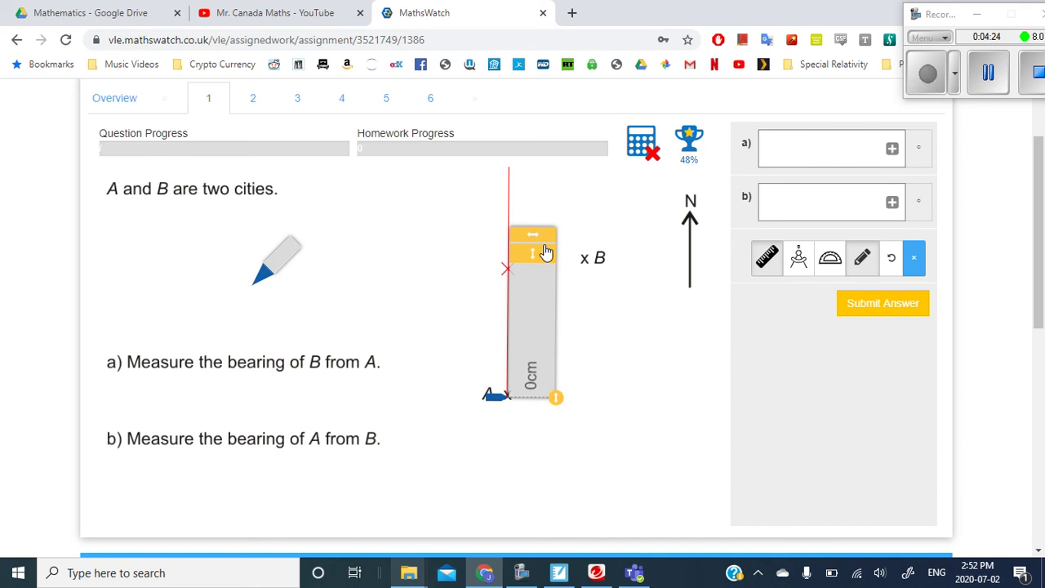
pyautogui.moveTo(533, 242); pyautogui.dragTo(614, 277)
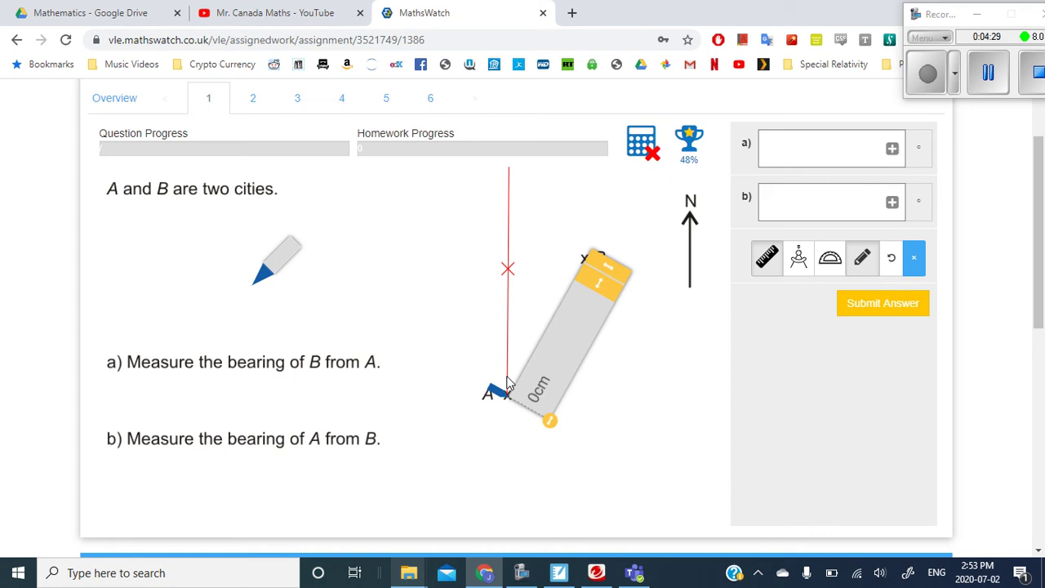
pyautogui.moveTo(502, 388)
pyautogui.mouseDown()
pyautogui.moveTo(608, 247)
pyautogui.moveTo(630, 201)
pyautogui.mouseUp()
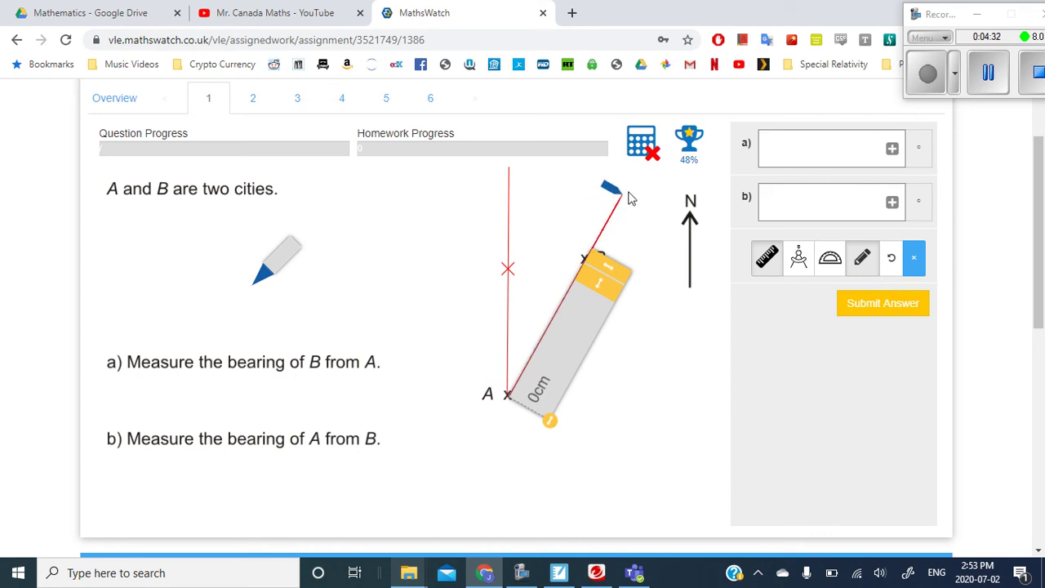
# - Stand the ruler upright with its zero end on B
pyautogui.moveTo(591, 294); pyautogui.dragTo(672, 173)
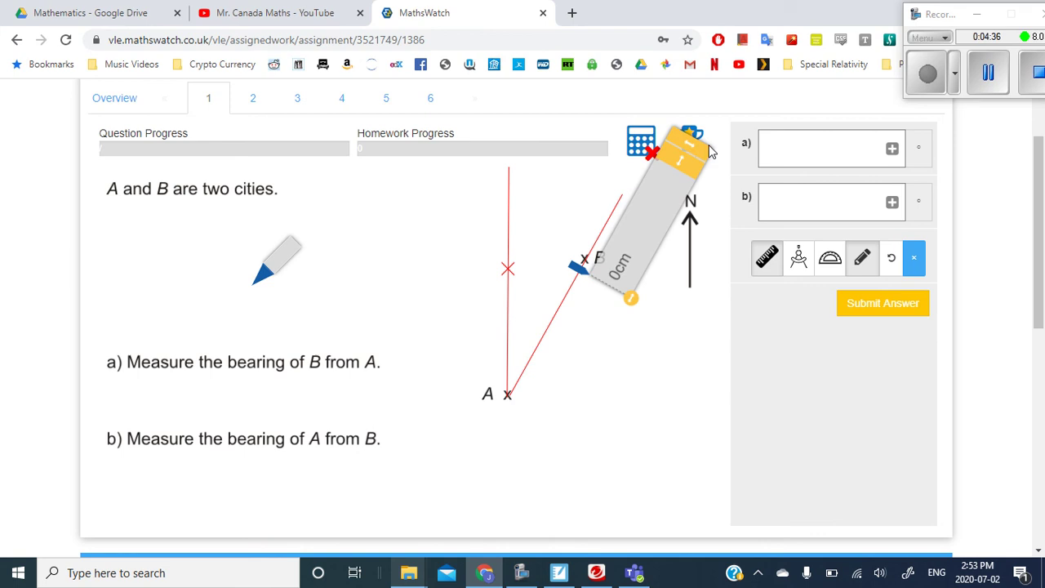
pyautogui.doubleClick(707, 114)
pyautogui.click(699, 258)
pyautogui.moveTo(693, 150); pyautogui.dragTo(603, 144)
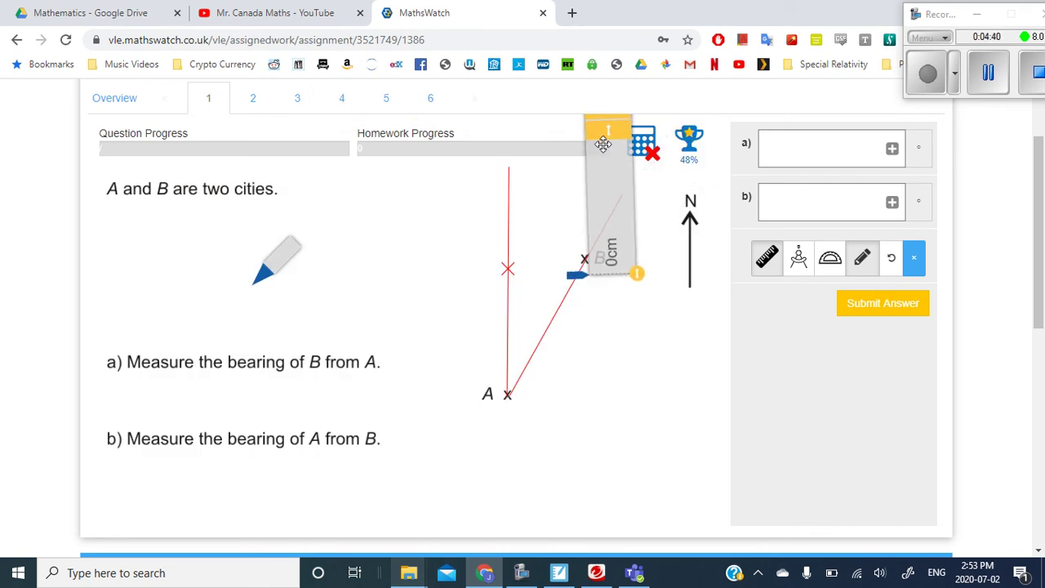
pyautogui.moveTo(602, 207)
pyautogui.mouseDown()
pyautogui.moveTo(582, 198)
pyautogui.moveTo(597, 196)
pyautogui.mouseUp()
# - Dismiss the stray context menu and move the ruler beside the N arrow
pyautogui.rightClick(597, 196)
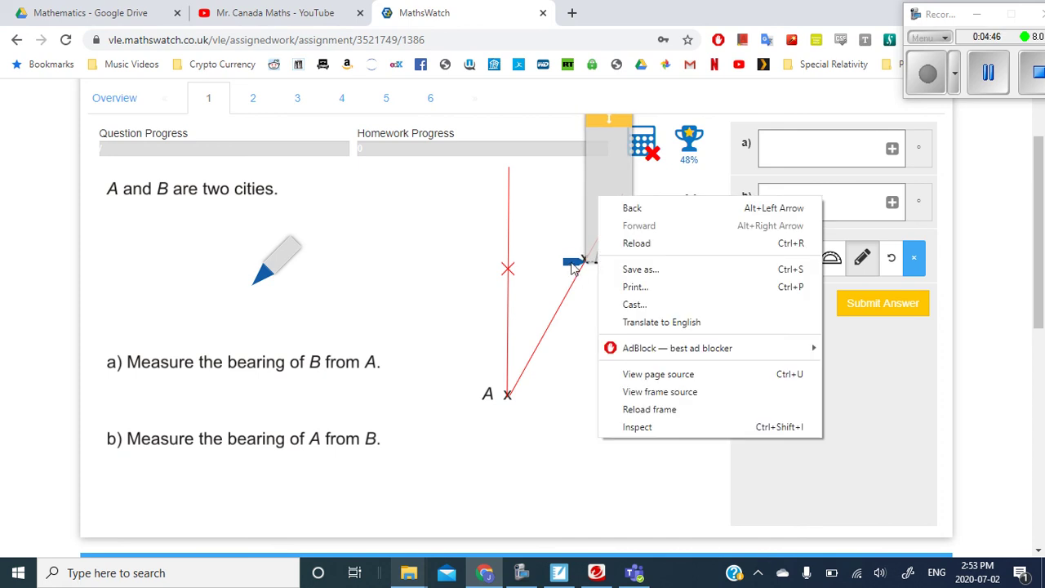
pyautogui.click(573, 269)
pyautogui.moveTo(624, 225); pyautogui.dragTo(696, 342)
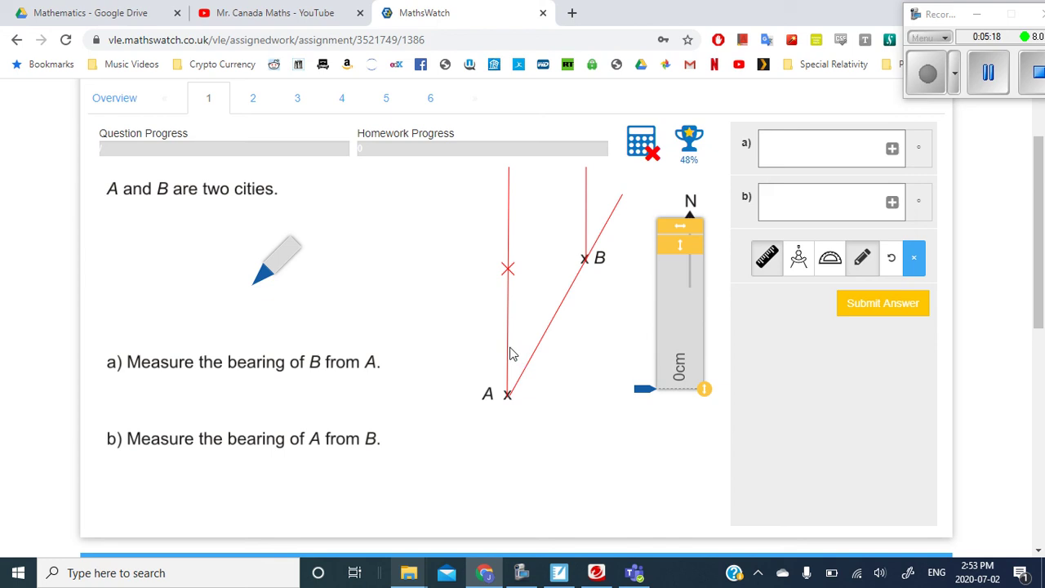
# - Centre the protractor on A, aligned with the north line, measuring 30° to B
pyautogui.click(836, 276)
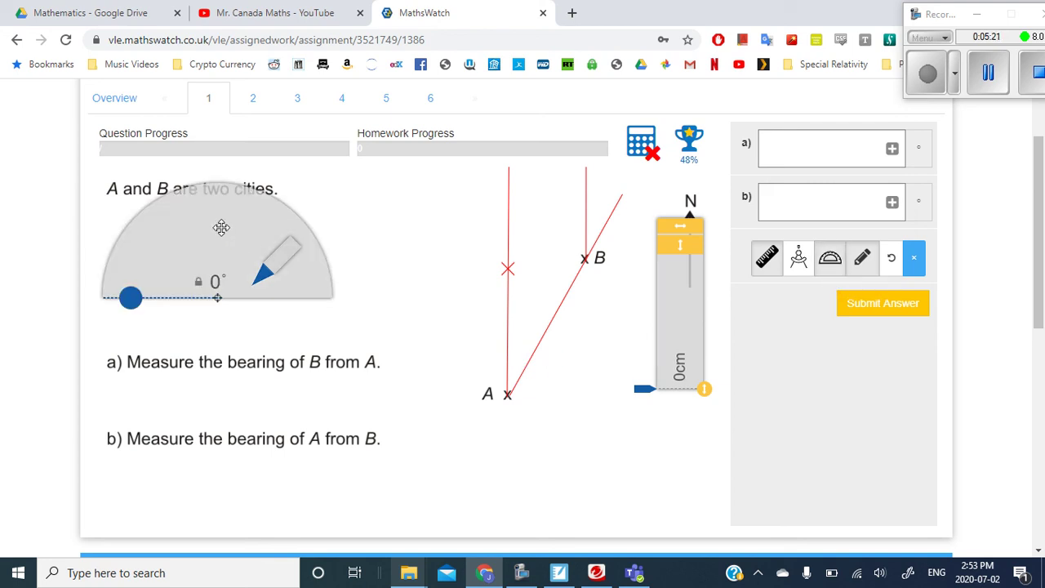
pyautogui.moveTo(220, 227); pyautogui.dragTo(510, 327)
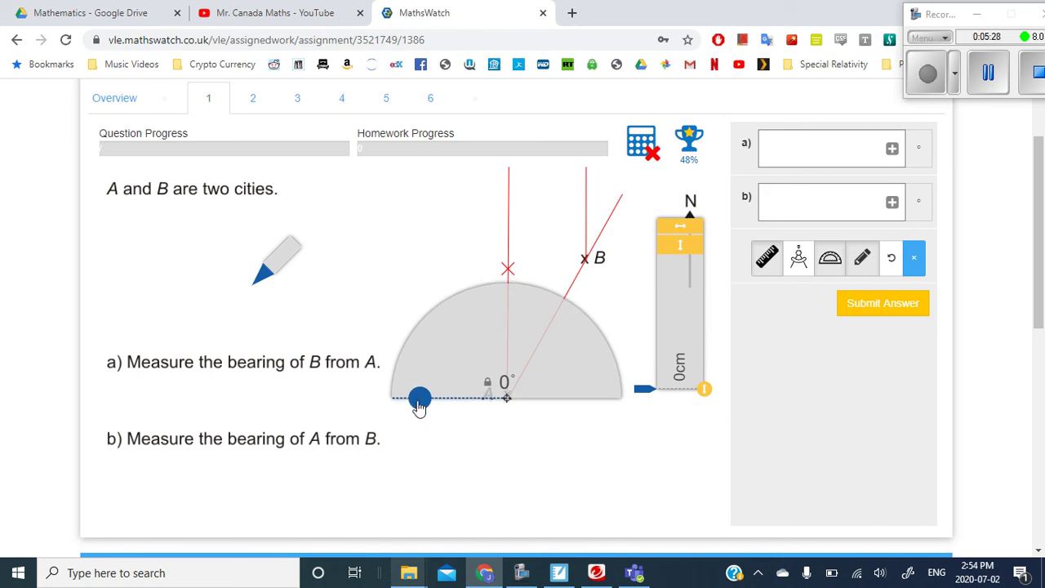
pyautogui.moveTo(419, 402); pyautogui.dragTo(531, 359)
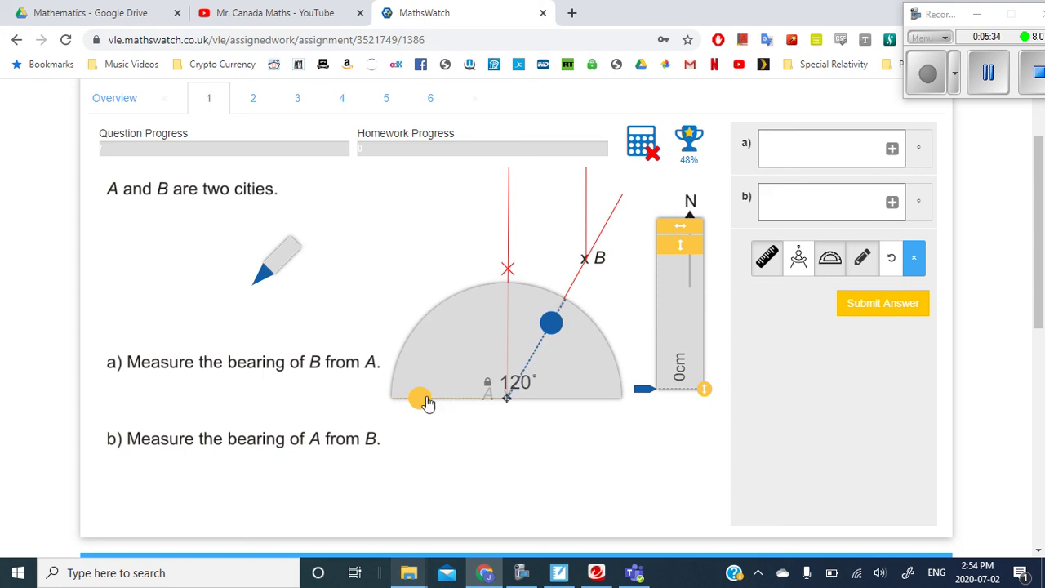
pyautogui.moveTo(423, 406); pyautogui.dragTo(507, 341)
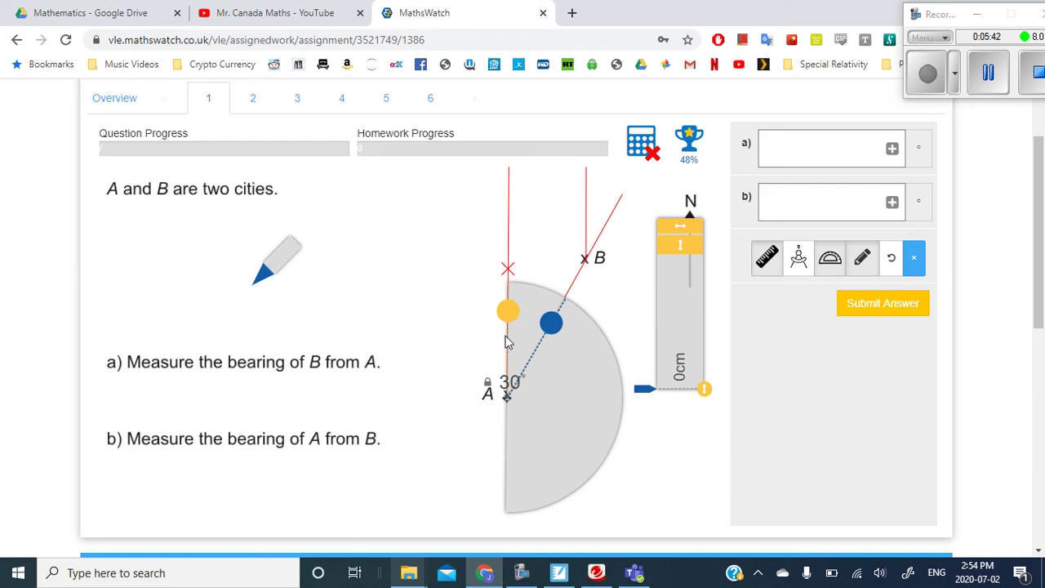
# - Enter 030 as the bearing of B from A in answer box a)
pyautogui.click(795, 153)
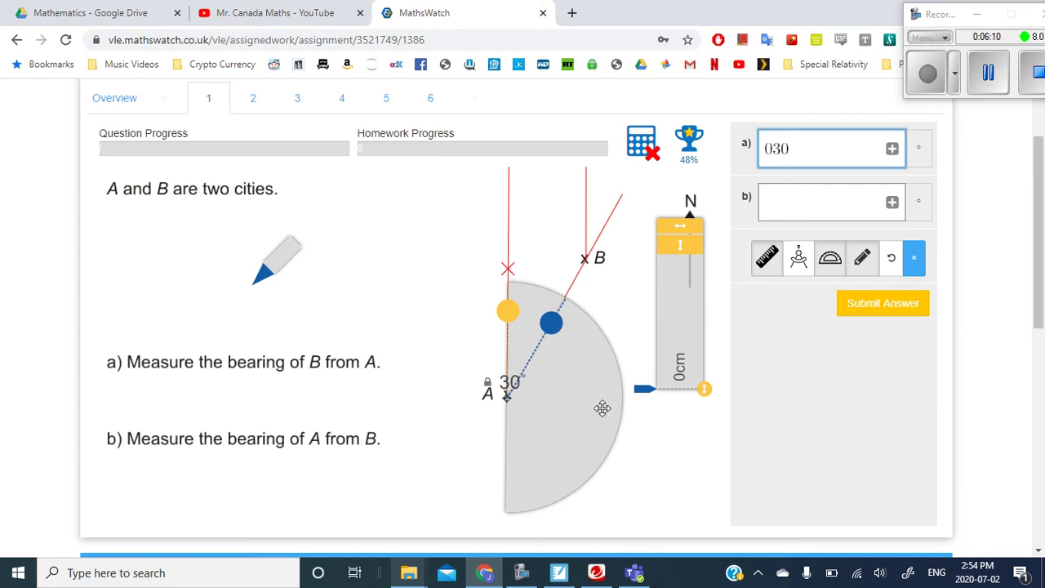
# - Move the protractor left over the question text, clearing the construction at A and B
pyautogui.moveTo(599, 409); pyautogui.dragTo(424, 381)
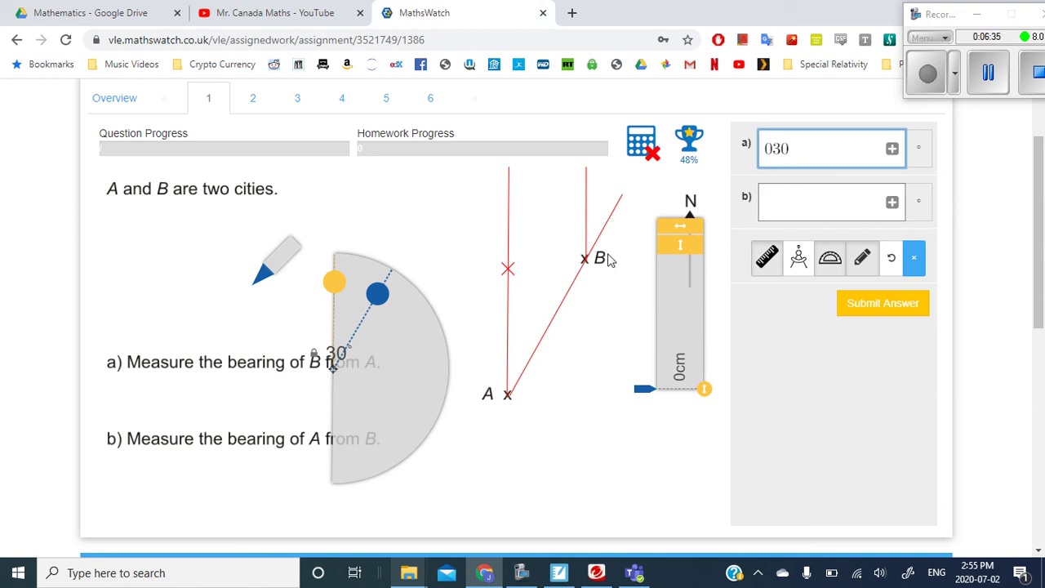
# - Enter 210 as the bearing for part b) and submit both answers for marking
pyautogui.click(778, 199)
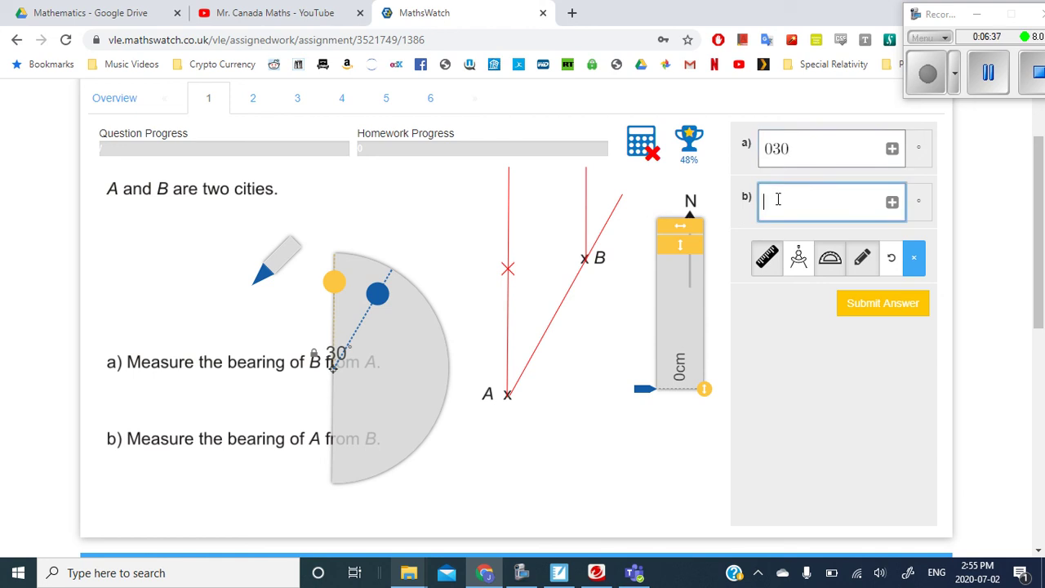
pyautogui.write('219')
pyautogui.click(888, 313)
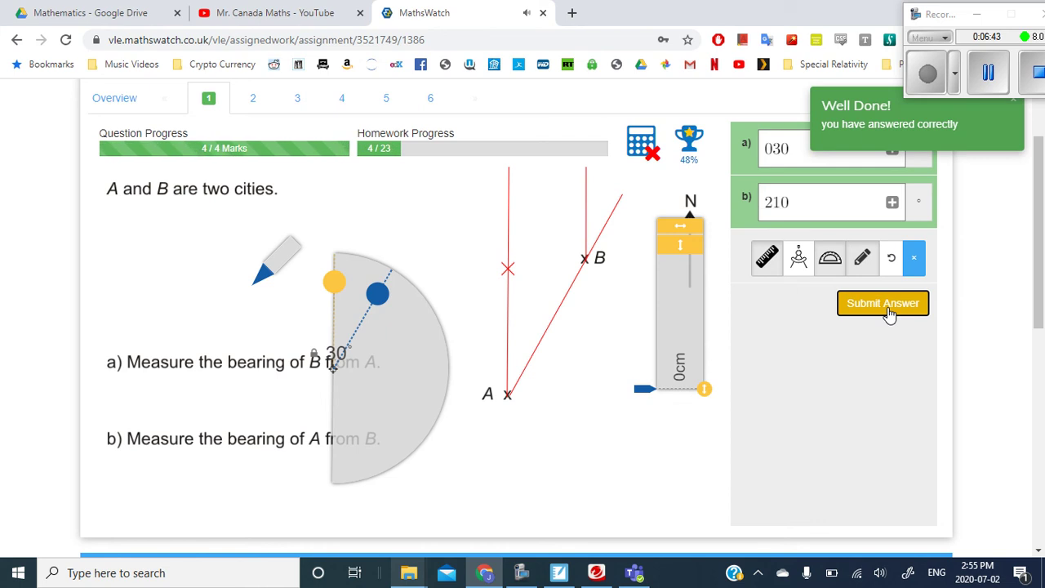